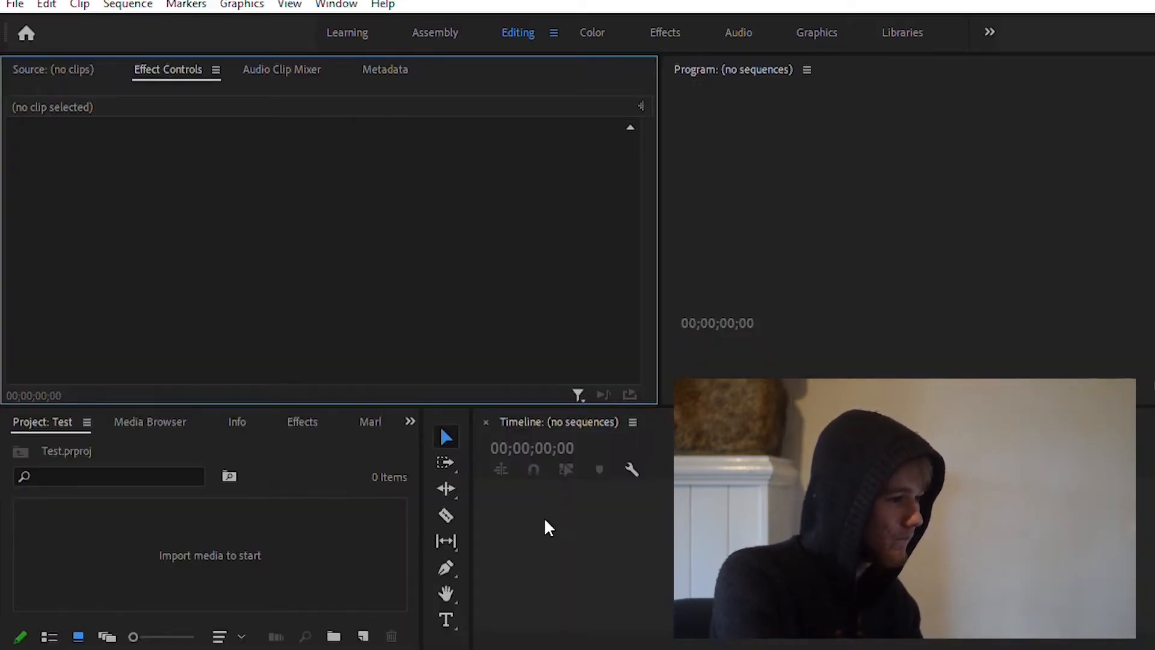
Step: Create a new bin in the project and keep its default name "Bin"
{"action": "left_click", "coordinate": [311, 531]}
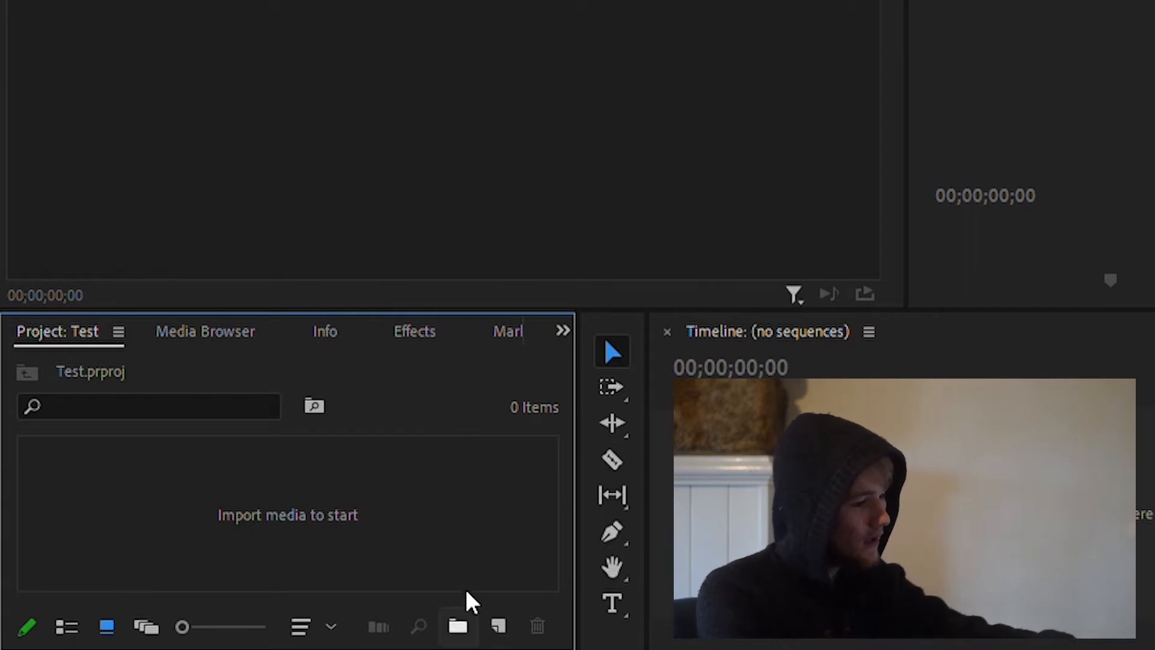
{"action": "left_click", "coordinate": [458, 626]}
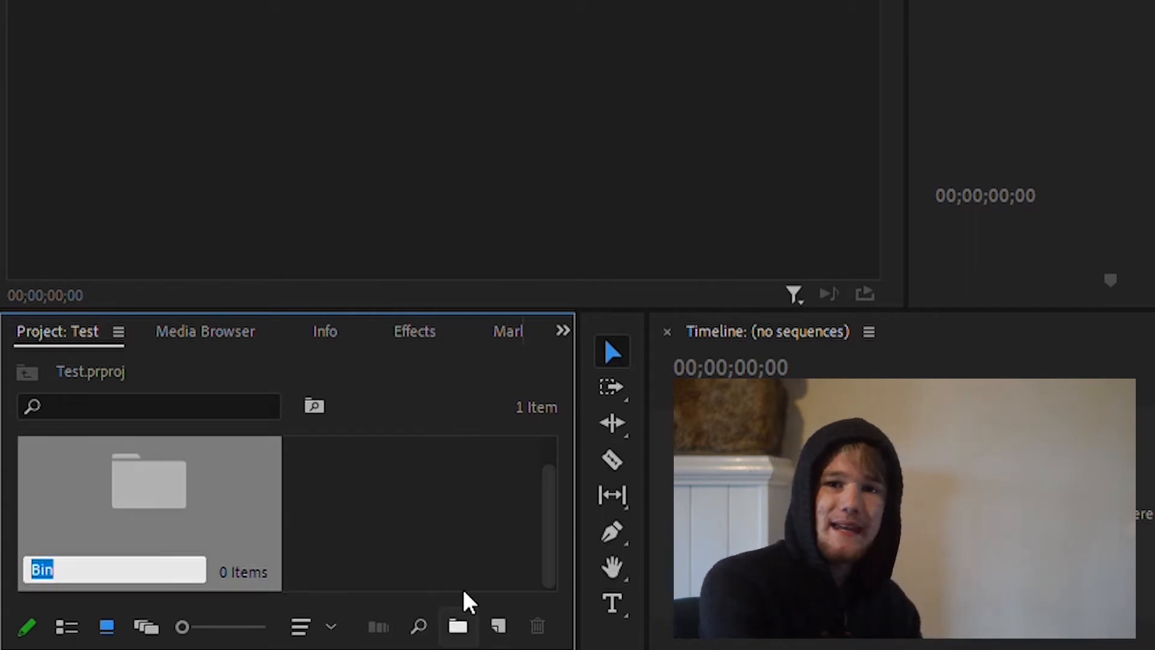
{"action": "key", "text": "Return"}
{"action": "left_click", "coordinate": [367, 507]}
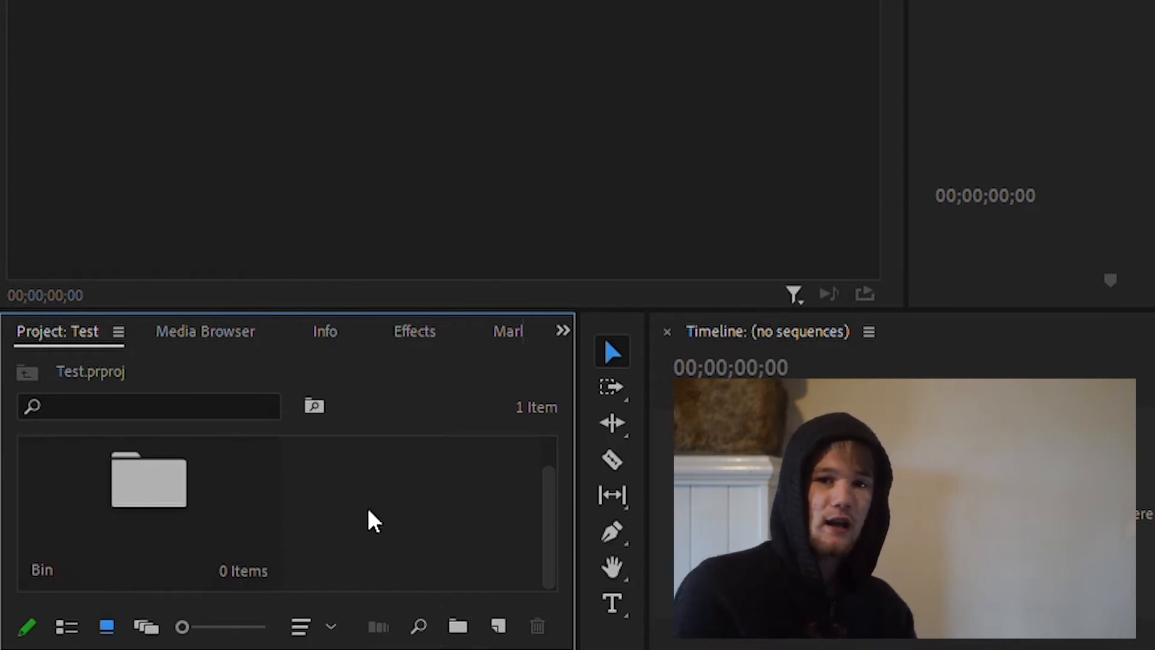
Step: Look inside the new empty bin, return to the project's root level and delete the bin
{"action": "left_click", "coordinate": [193, 477]}
{"action": "double_click", "coordinate": [193, 475]}
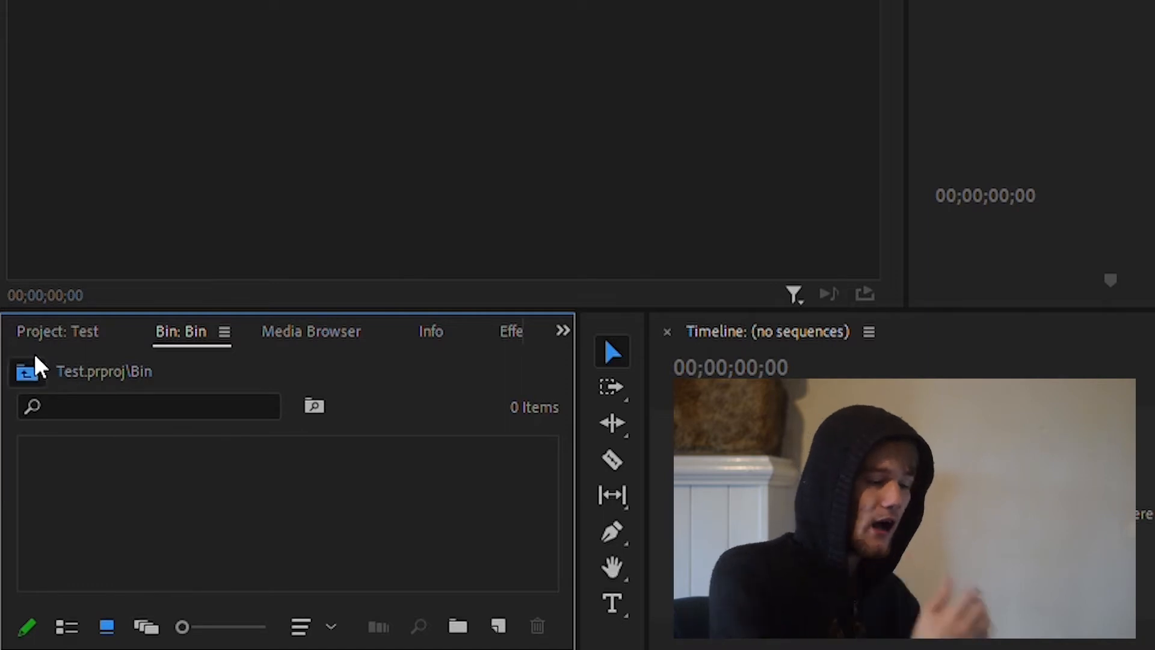
{"action": "left_click", "coordinate": [27, 371]}
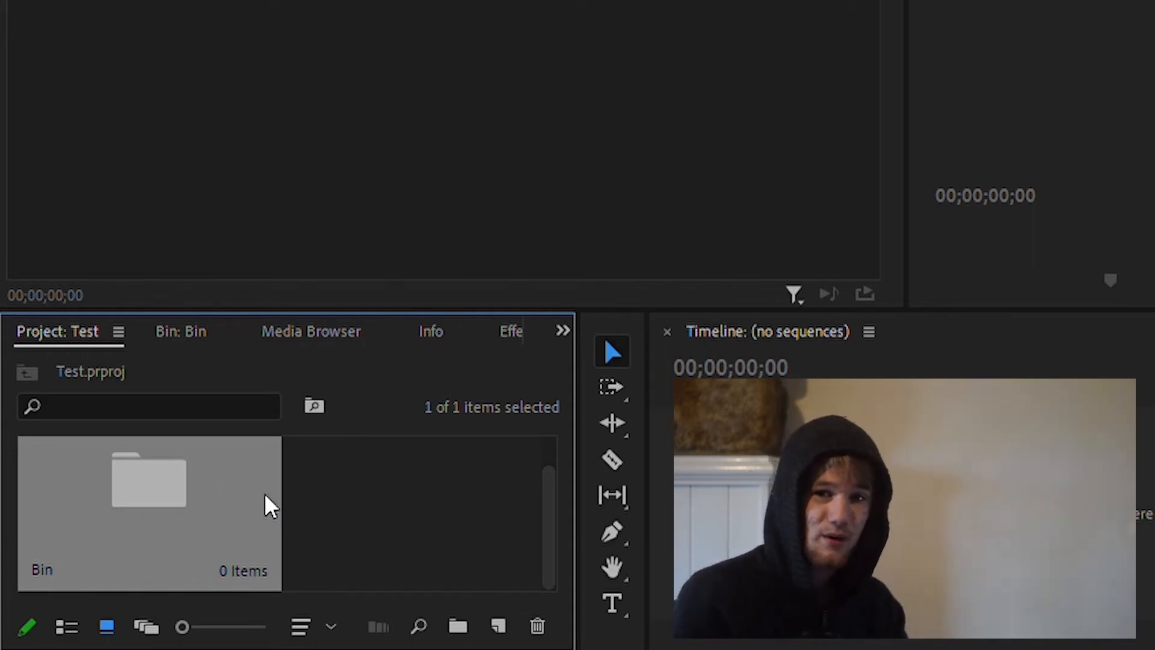
{"action": "key", "text": "Delete"}
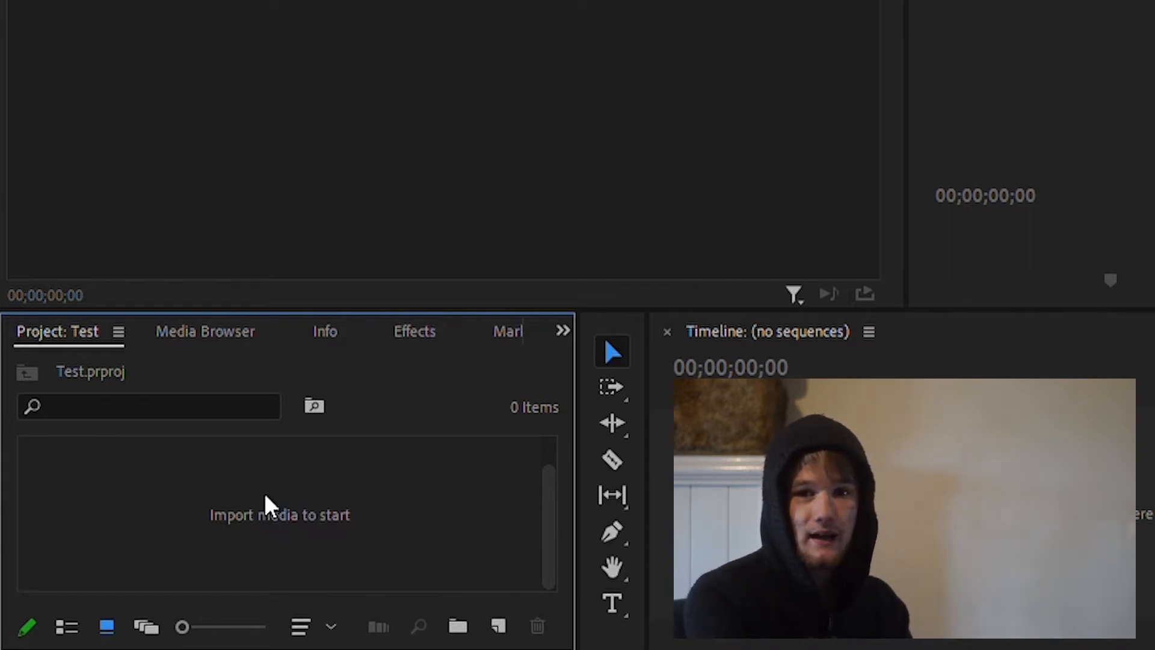
Step: Import the full-length music video into the project and open it in the Source monitor
{"action": "left_click", "coordinate": [710, 155]}
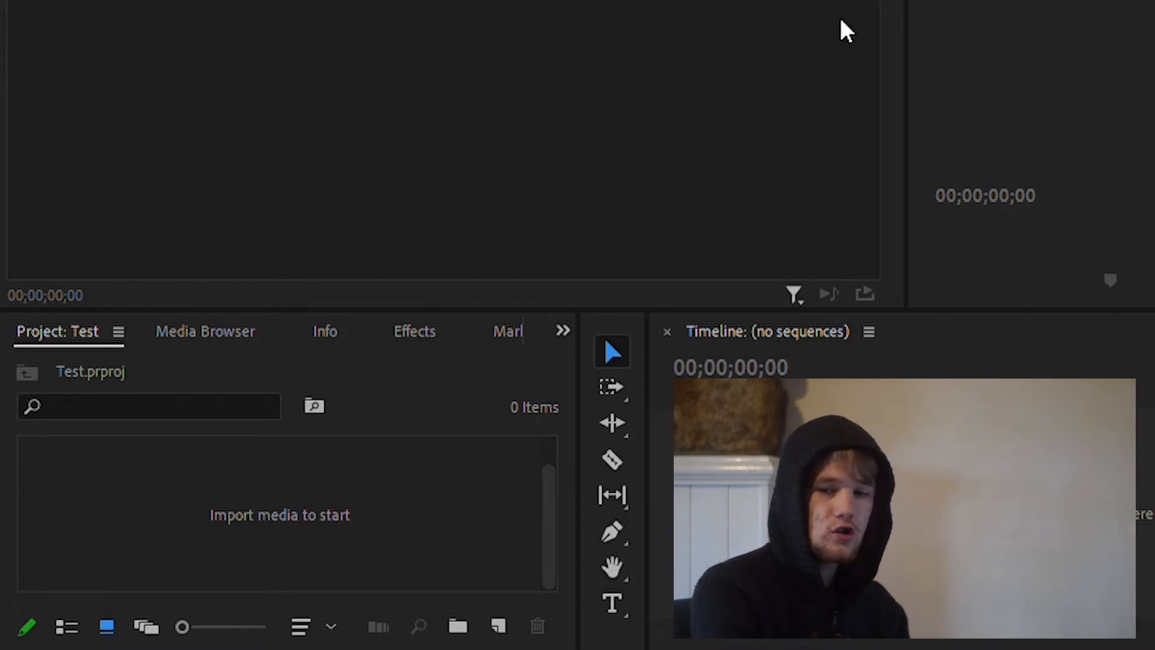
{"action": "left_click_drag", "start_coordinate": [347, 427], "coordinate": [354, 517]}
{"action": "left_click", "coordinate": [354, 517]}
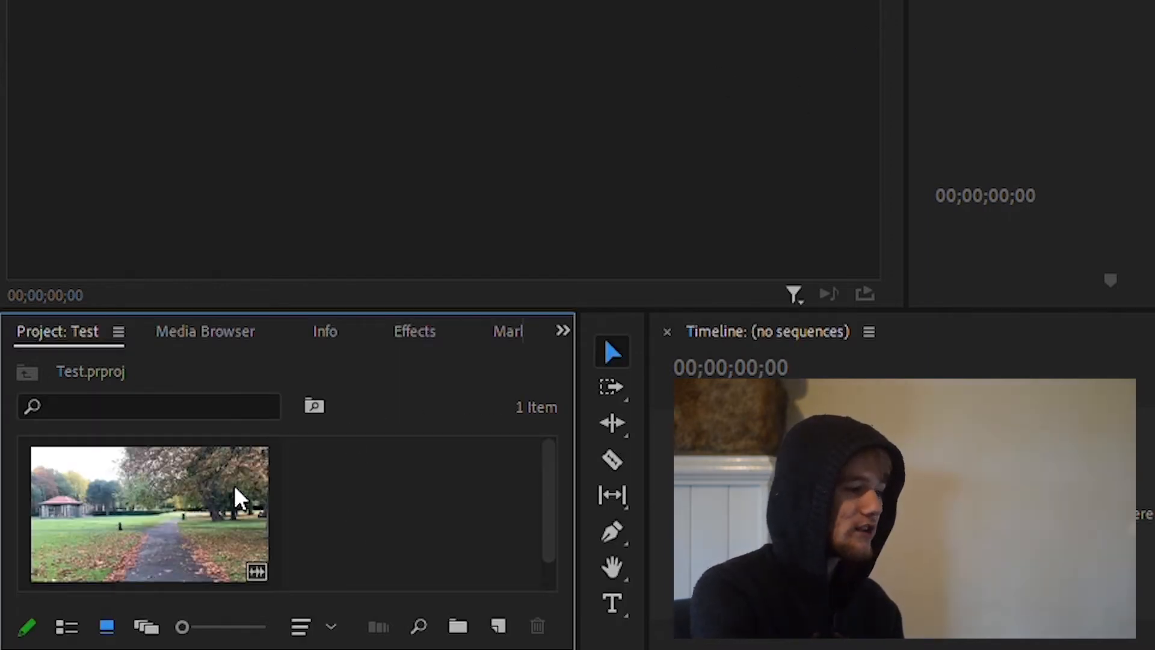
{"action": "double_click", "coordinate": [217, 484]}
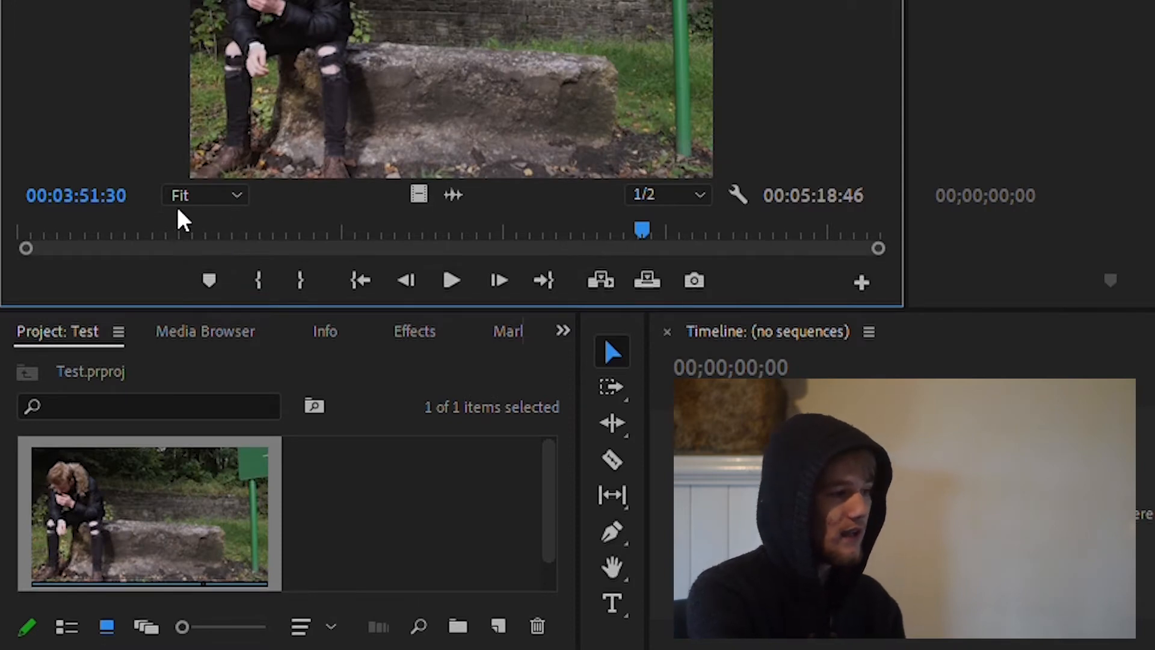
Step: Scrub through the full-length video's preview and delete the clip from the project
{"action": "left_click", "coordinate": [246, 232]}
{"action": "left_click", "coordinate": [217, 472]}
{"action": "key", "text": "Delete"}
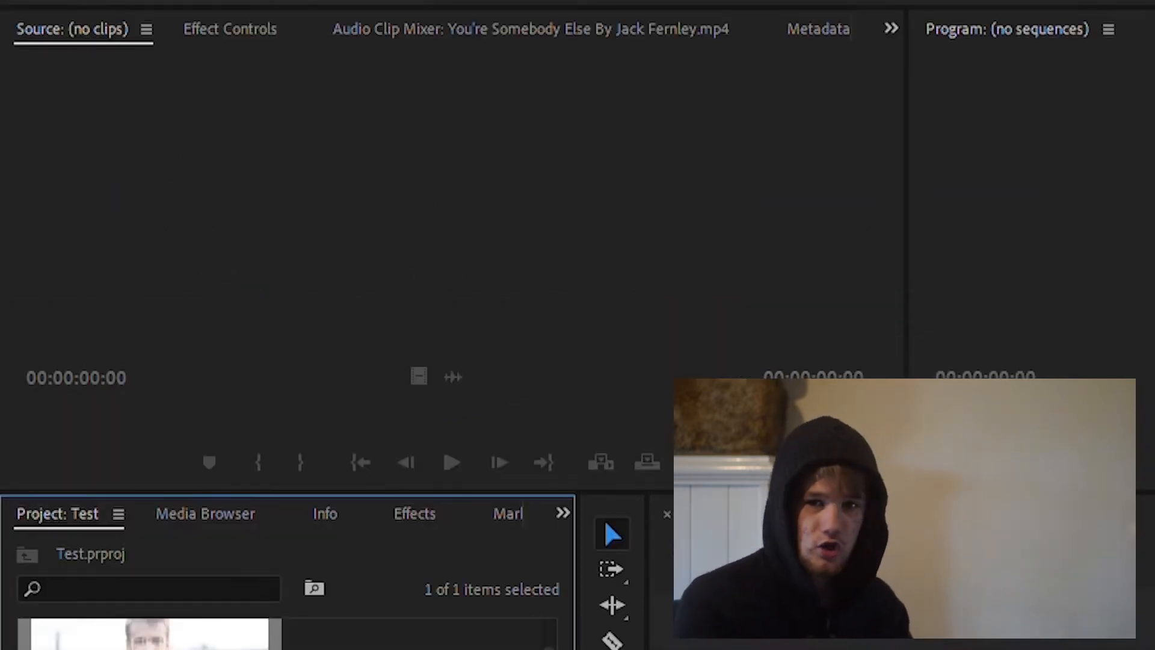
Step: Open the Short Version video in the Source monitor and mark an in point at 00:02:33:42
{"action": "double_click", "coordinate": [150, 636]}
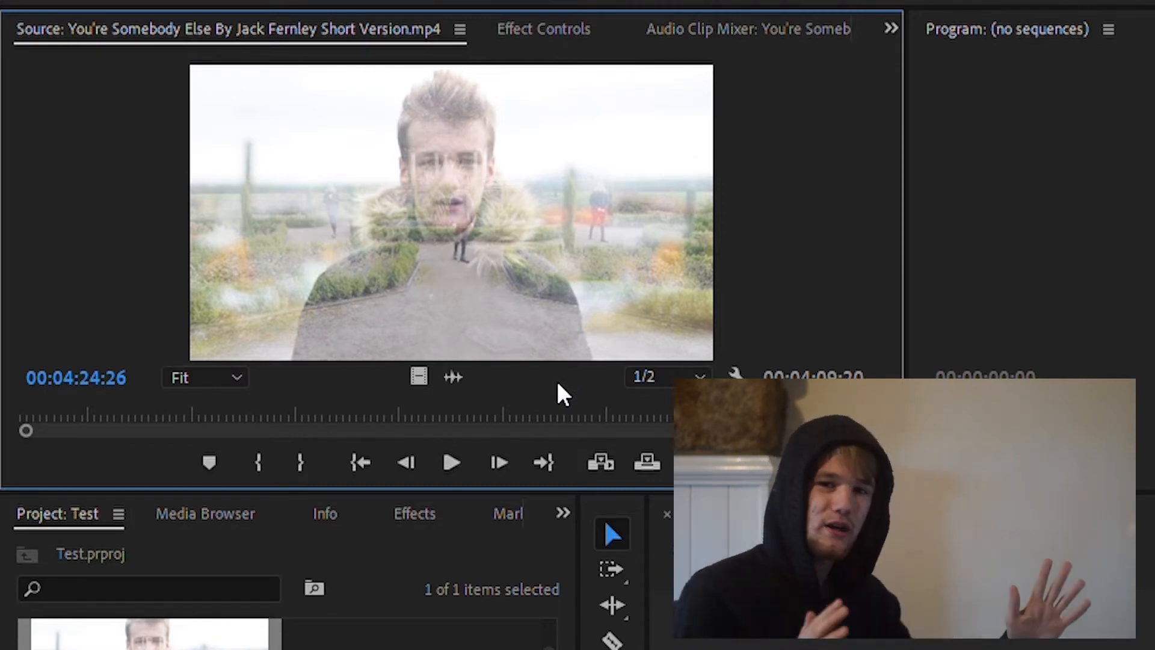
{"action": "left_click_drag", "start_coordinate": [481, 413], "coordinate": [313, 361]}
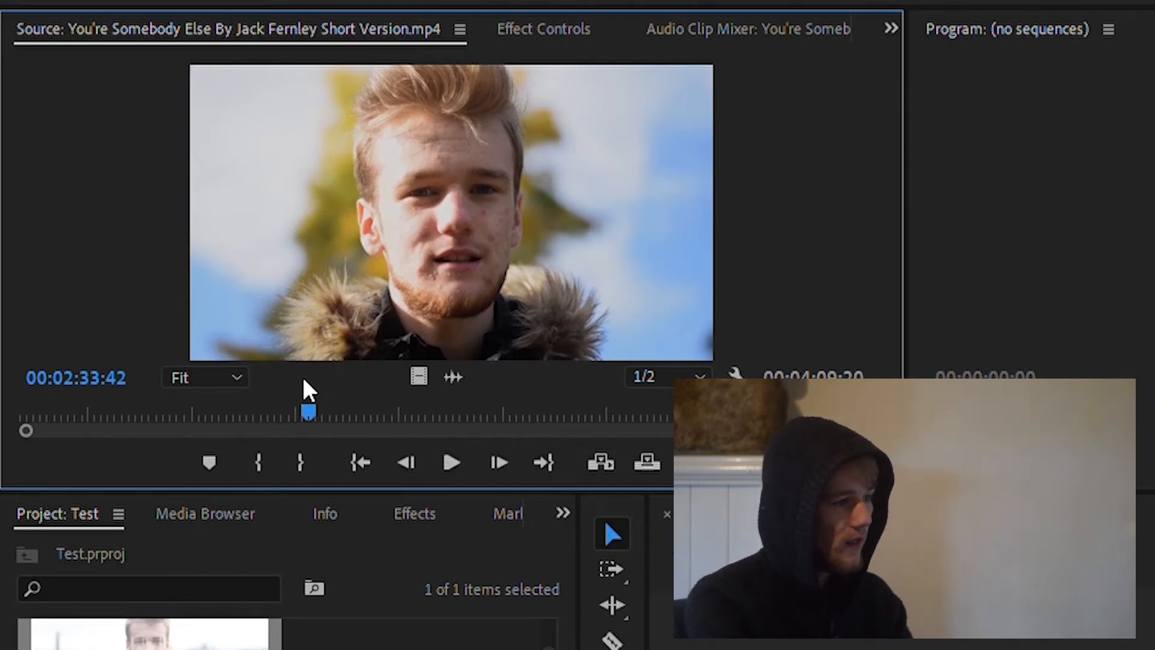
{"action": "key", "text": "i"}
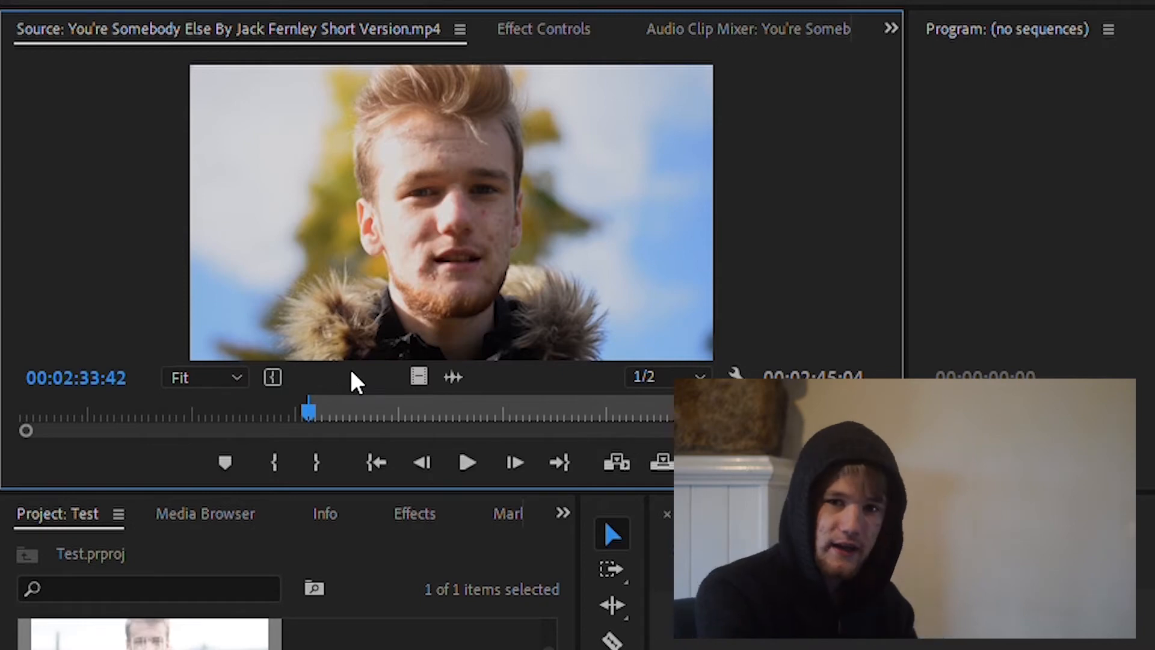
Step: Mark the out point at 00:02:46:43 and place the marked section in the empty timeline as a new sequence
{"action": "left_click_drag", "start_coordinate": [352, 372], "coordinate": [355, 383]}
{"action": "key", "text": "o"}
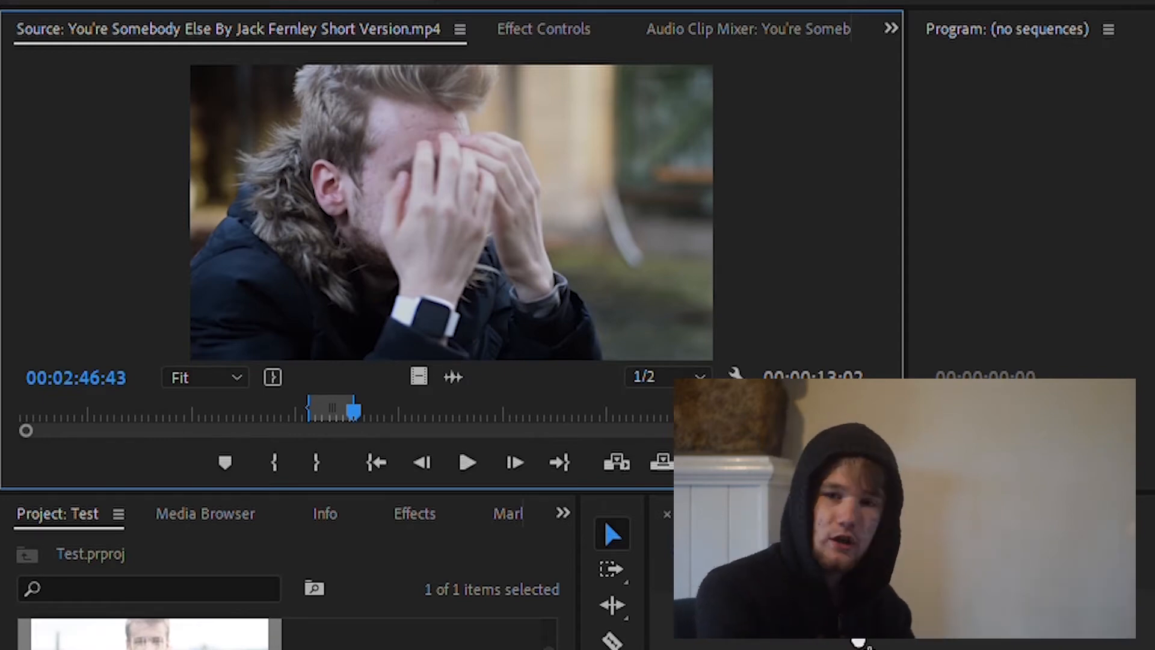
{"action": "mouse_move", "coordinate": [459, 374]}
{"action": "left_mouse_down"}
{"action": "mouse_move", "coordinate": [715, 541]}
{"action": "mouse_move", "coordinate": [477, 361]}
{"action": "left_mouse_up"}
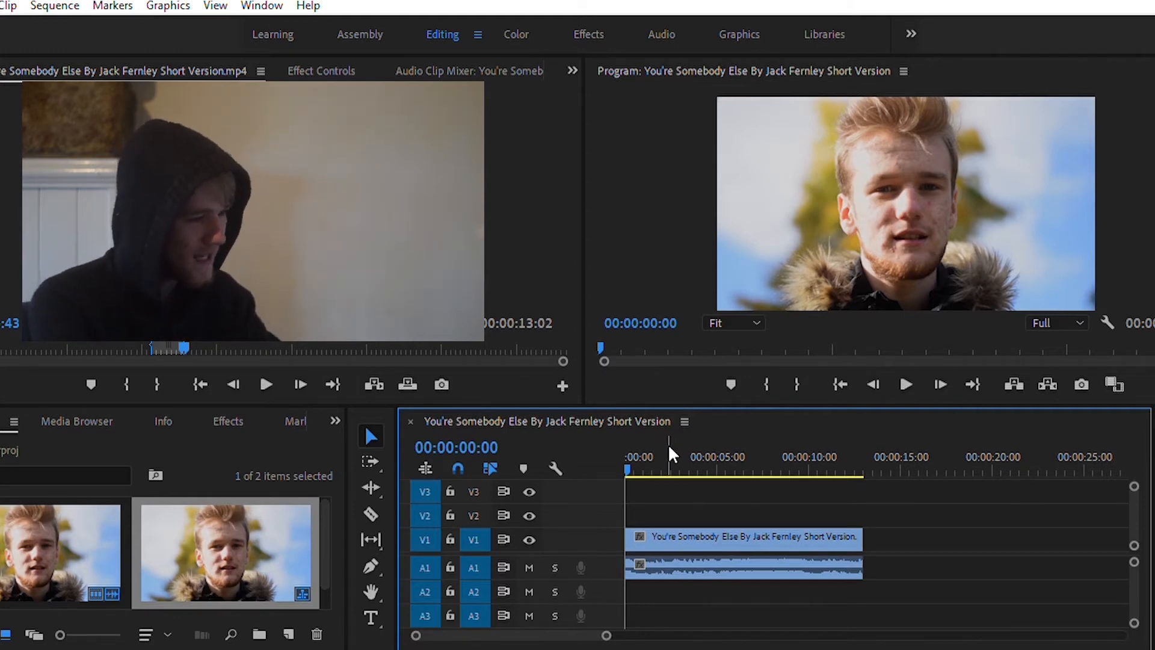
Step: Try cutting the timeline clip near its beginning with the Razor tool and undo the cut
{"action": "key", "text": "c"}
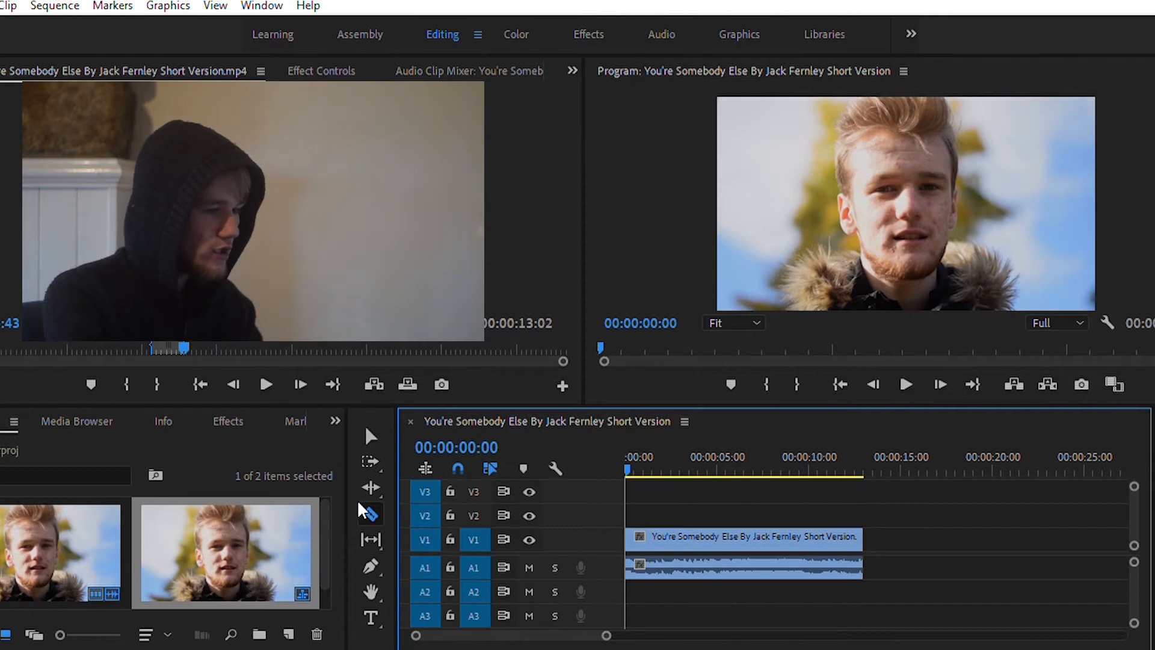
{"action": "left_click", "coordinate": [368, 511]}
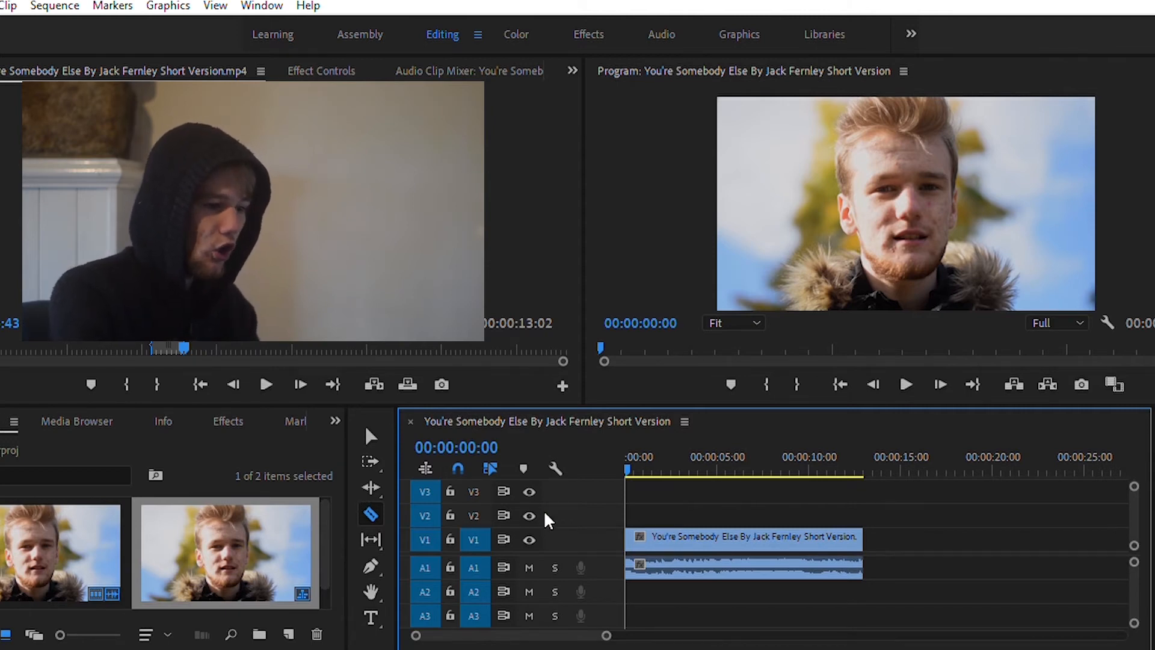
{"action": "left_click", "coordinate": [711, 535]}
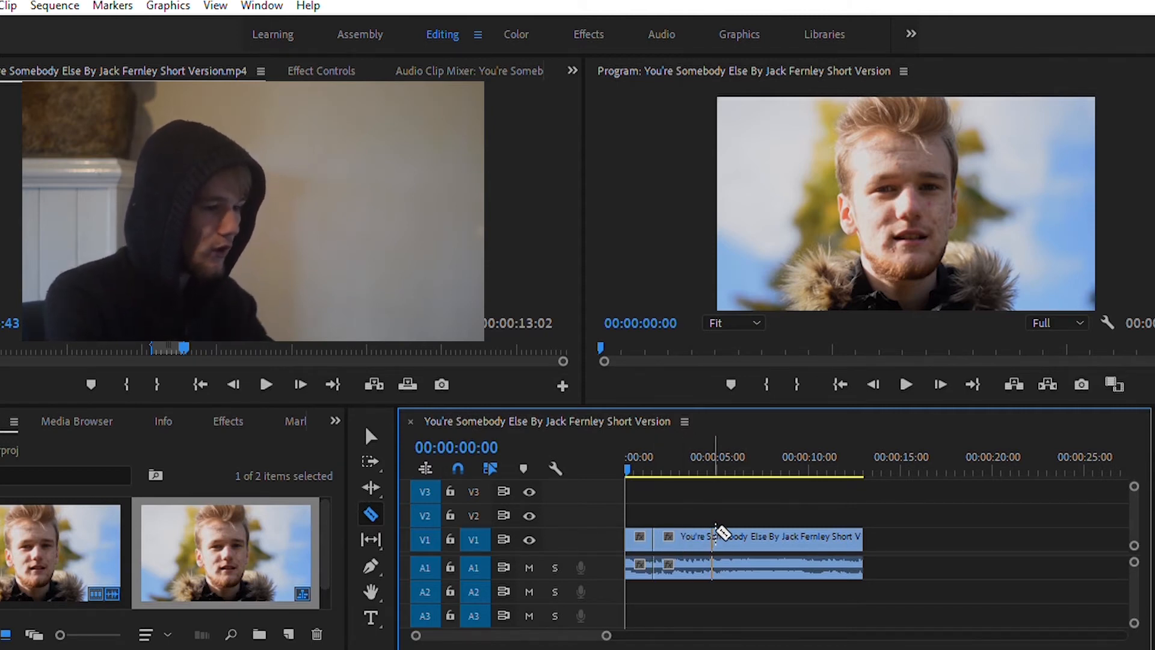
{"action": "key", "text": "ctrl+z"}
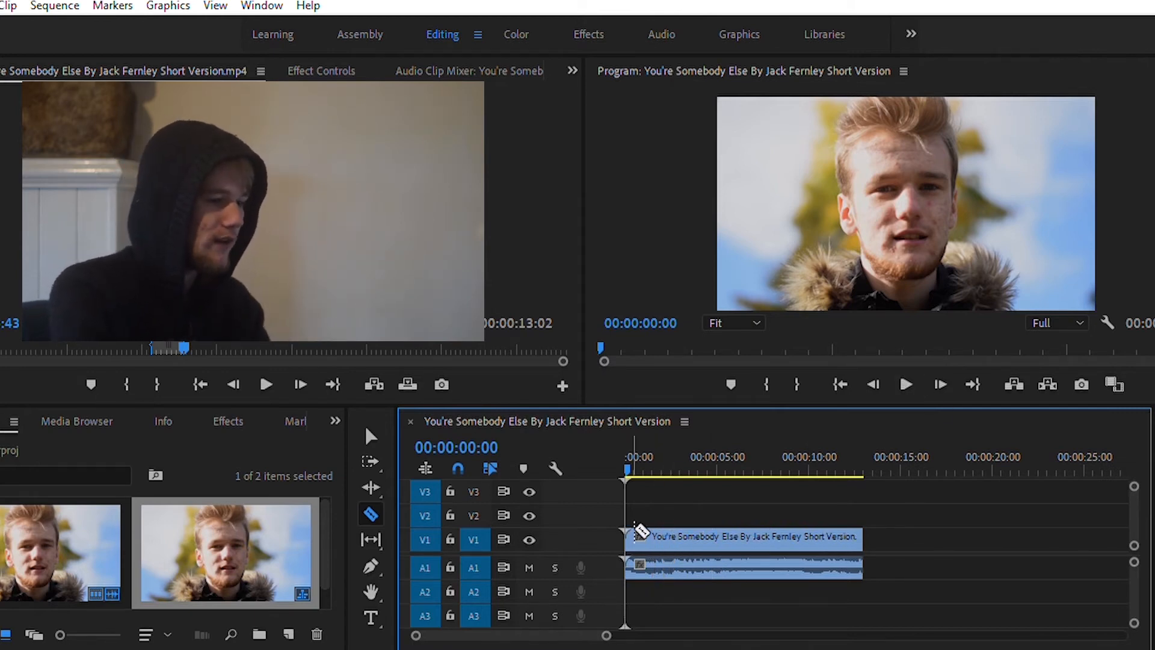
Step: Cut the clip at about 1 and 11 seconds with the Razor tool and remove the two outer pieces
{"action": "left_click", "coordinate": [649, 523]}
{"action": "left_click", "coordinate": [832, 529]}
{"action": "key", "text": "v"}
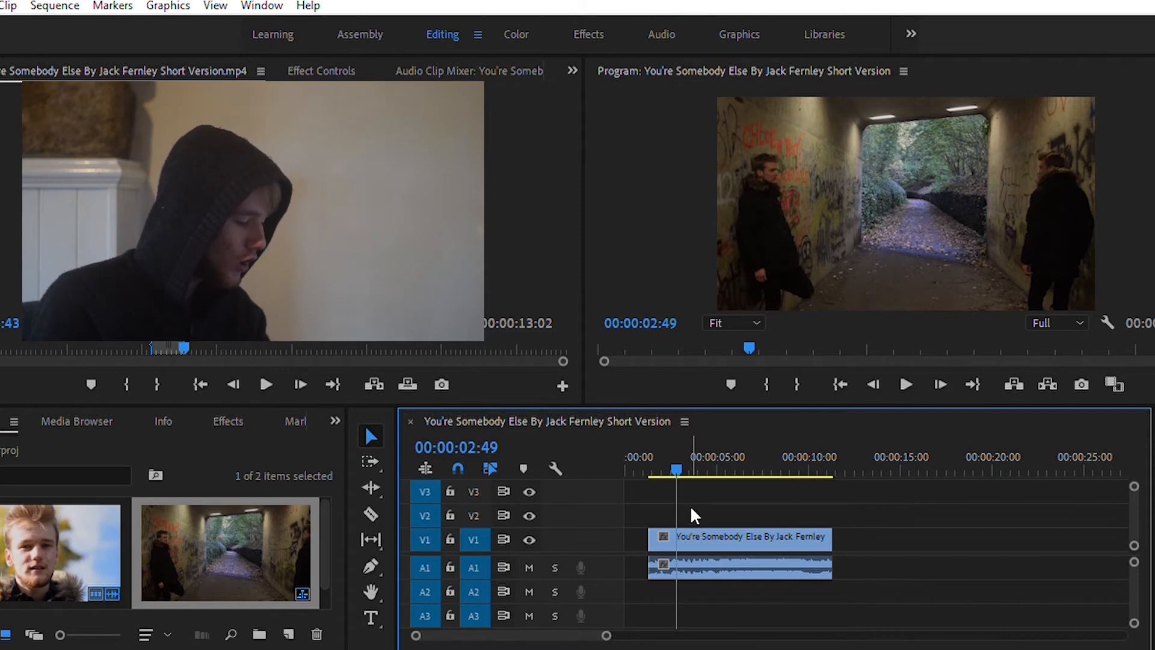
Step: Undo the removal of the clip's ends and both razor cuts
{"action": "key", "text": "ctrl+z"}
{"action": "key", "text": "ctrl+z"}
{"action": "key", "text": "ctrl+z"}
{"action": "key", "text": "ctrl+z"}
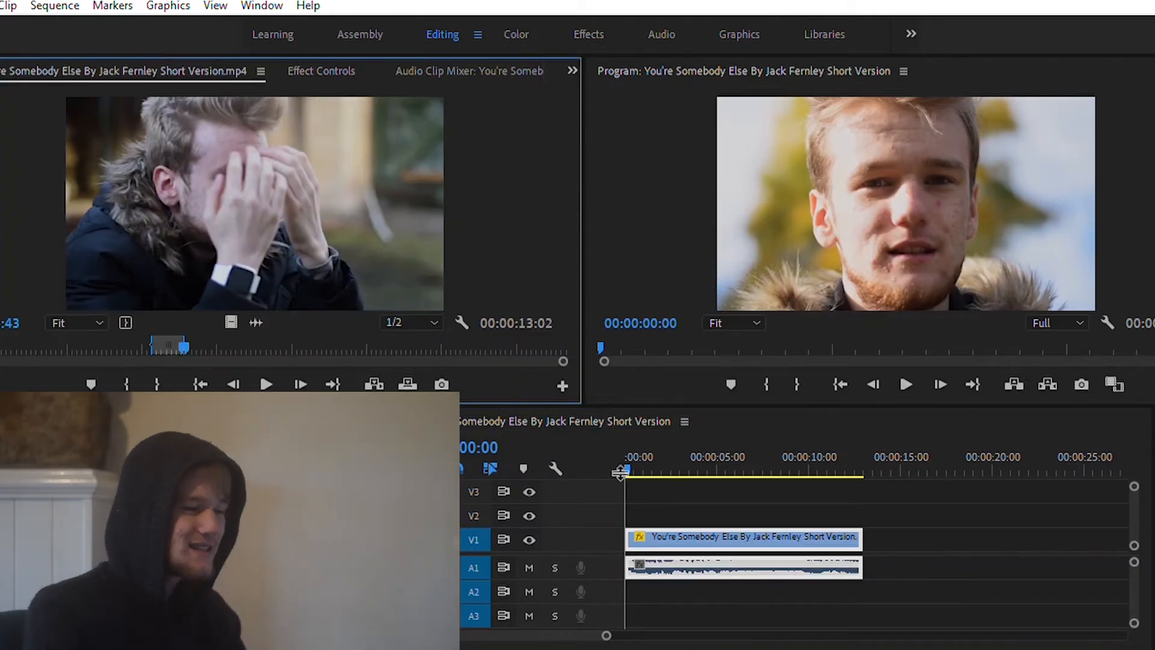
Step: Show the timeline clip's effect controls and select its Motion effect for on-screen transforming
{"action": "left_click", "coordinate": [729, 515]}
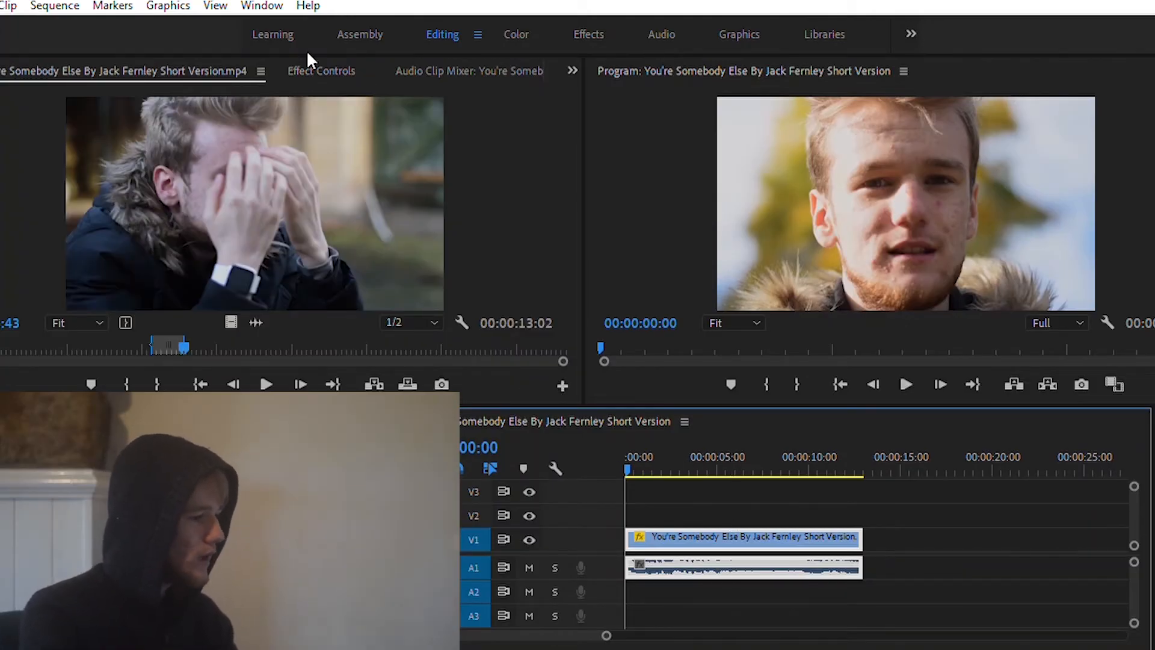
{"action": "left_click", "coordinate": [313, 69]}
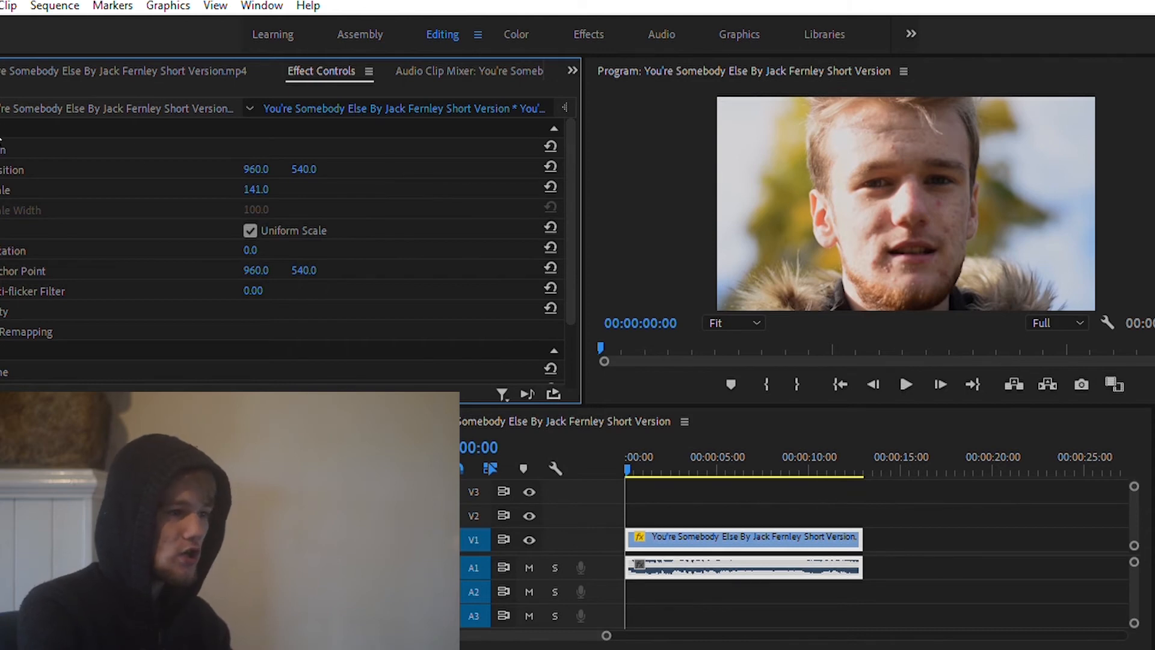
{"action": "left_click", "coordinate": [8, 149]}
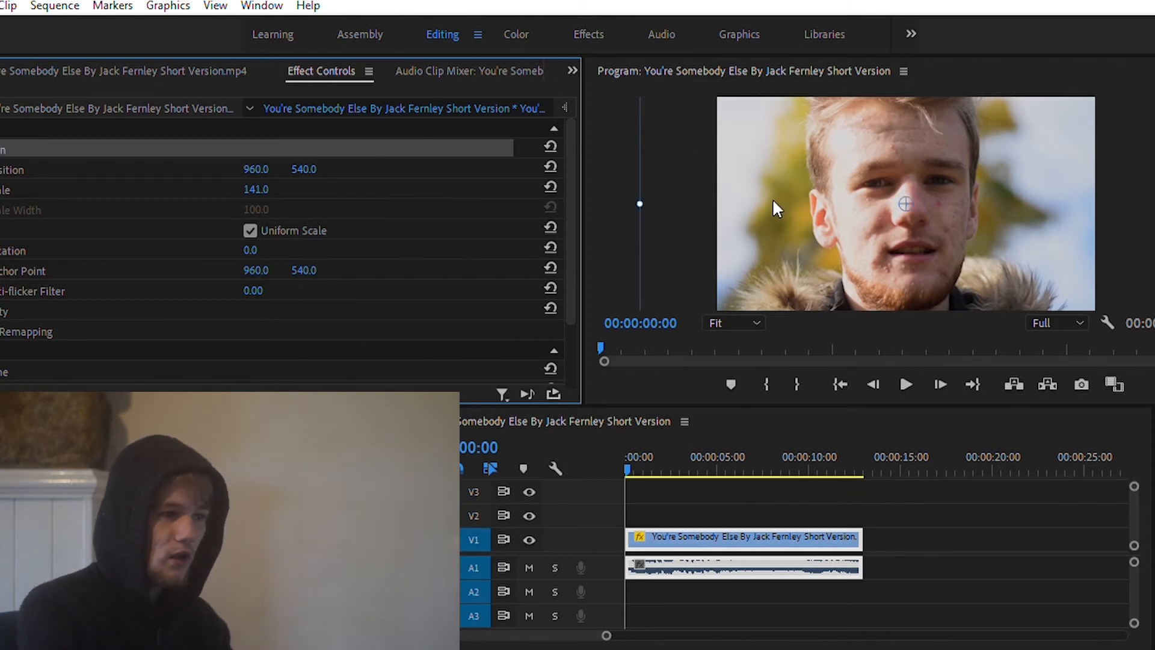
Step: Resize the clip directly in the Program monitor to a scale of about 118.7
{"action": "key", "text": "space"}
{"action": "left_click_drag", "start_coordinate": [653, 188], "coordinate": [688, 181]}
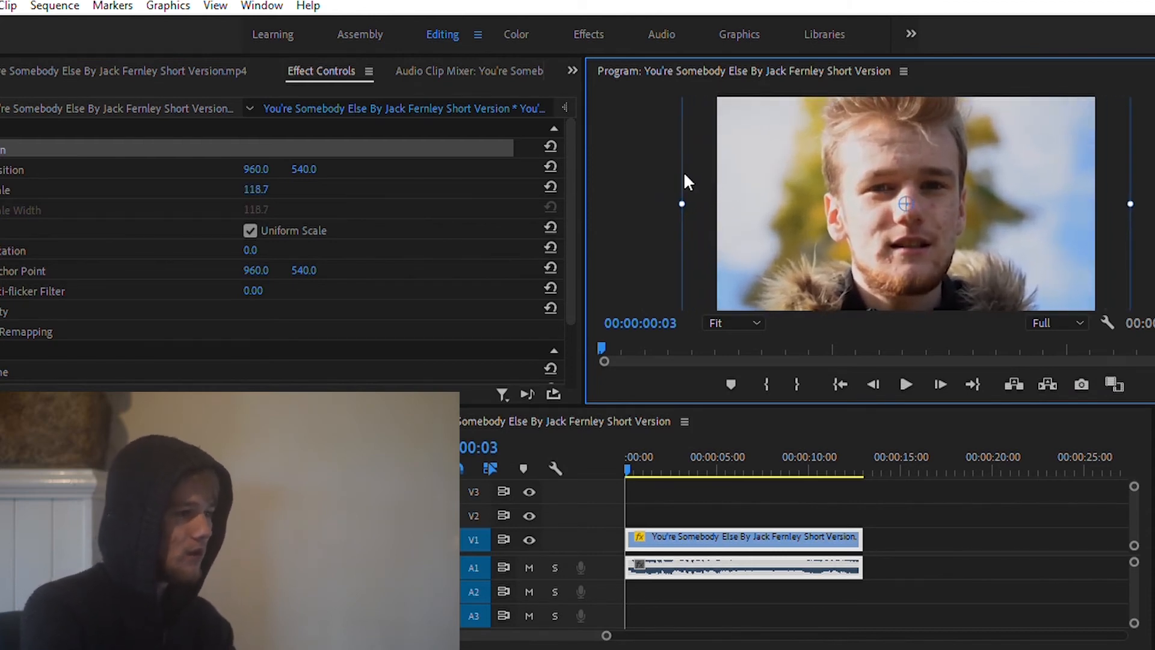
{"action": "left_click", "coordinate": [445, 189]}
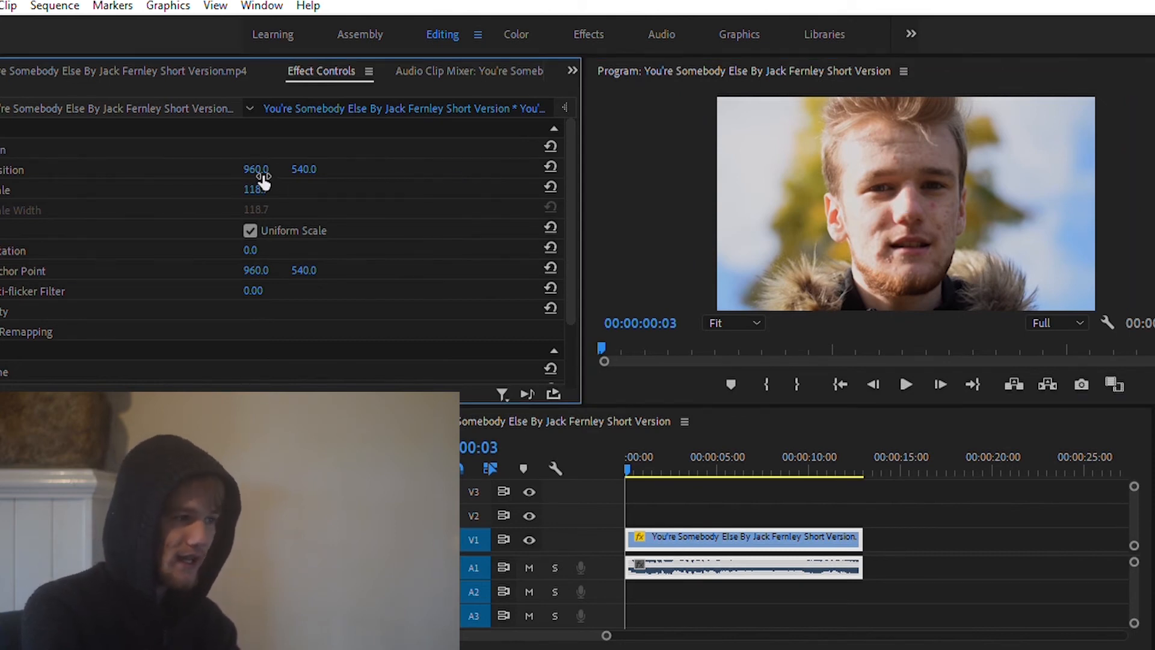
Step: Reduce the clip's Motion scale value to 100.7
{"action": "mouse_move", "coordinate": [254, 189]}
{"action": "left_mouse_down"}
{"action": "mouse_move", "coordinate": [215, 190]}
{"action": "mouse_move", "coordinate": [270, 190]}
{"action": "mouse_move", "coordinate": [215, 189]}
{"action": "mouse_move", "coordinate": [241, 189]}
{"action": "left_mouse_up"}
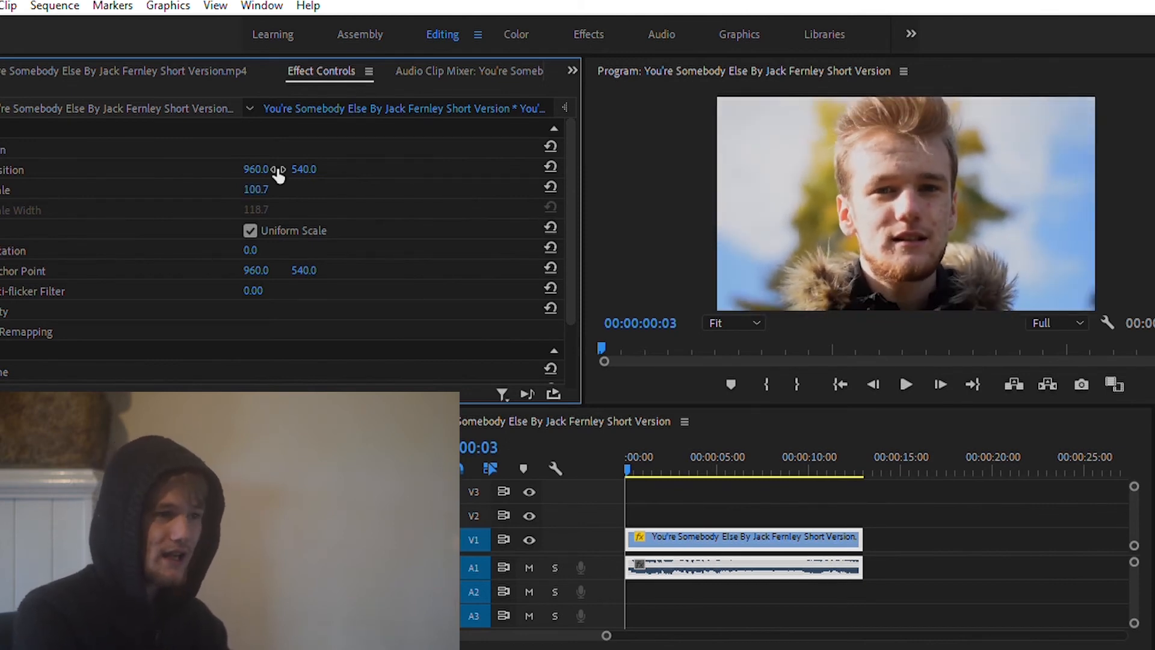
{"action": "left_click", "coordinate": [268, 185]}
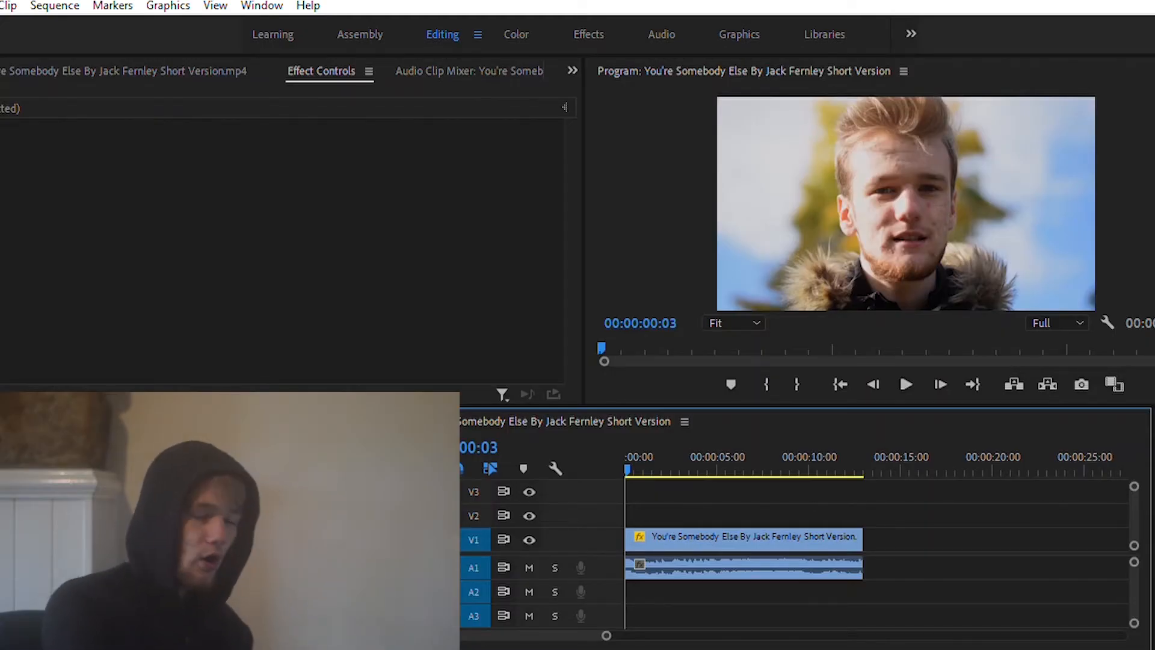
Step: Open the export settings for the sequence and return to the timeline
{"action": "key", "text": "ctrl+m"}
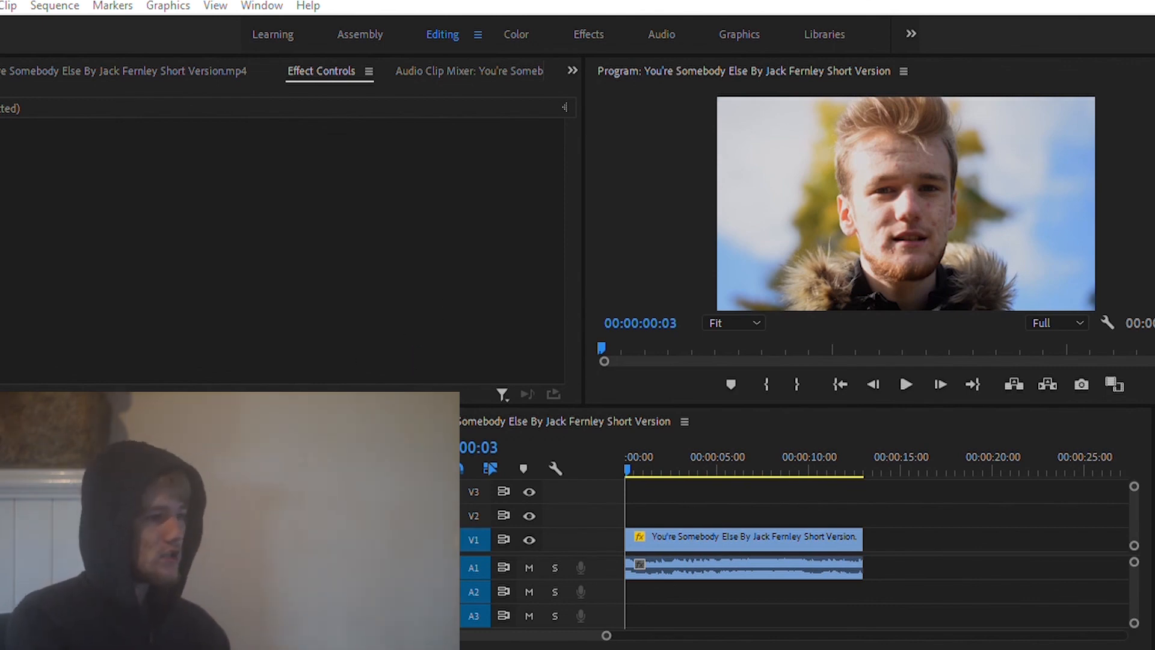
{"action": "left_click", "coordinate": [757, 498]}
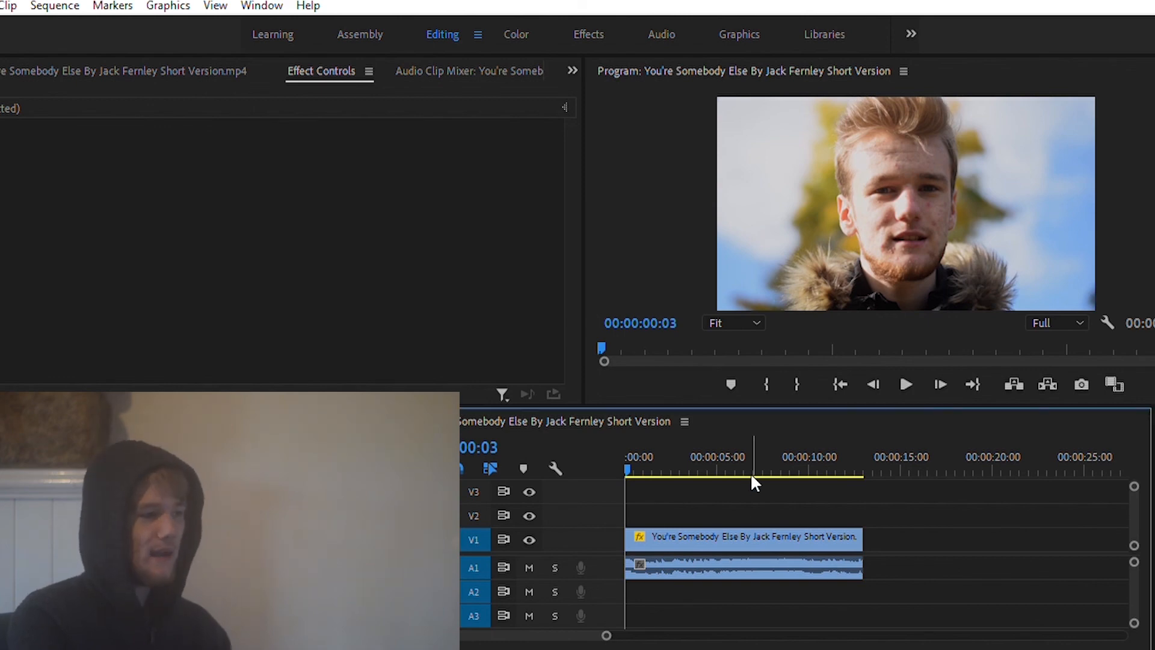